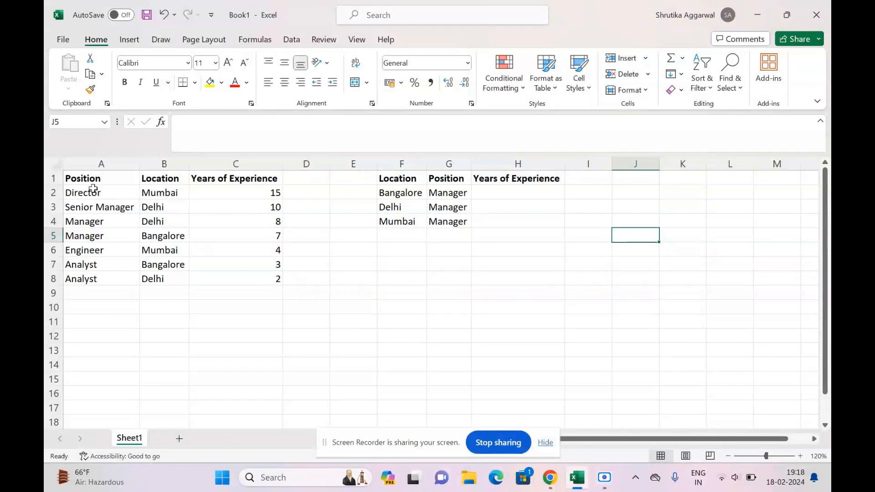
Examine the source table in A1:C8 and the Location and Position criteria in the lookup table at F1:H4
{"action": "left_click_drag", "start_coordinate": [88, 176], "coordinate": [253, 285]}
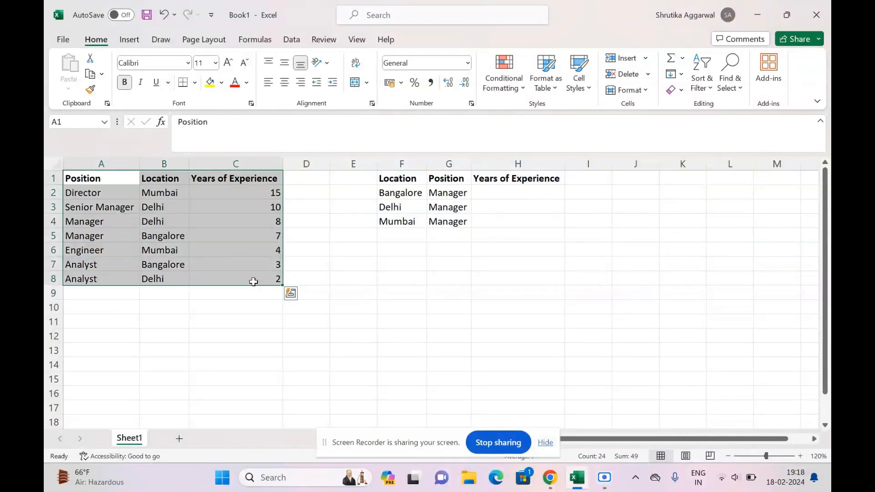
{"action": "left_click", "coordinate": [176, 235]}
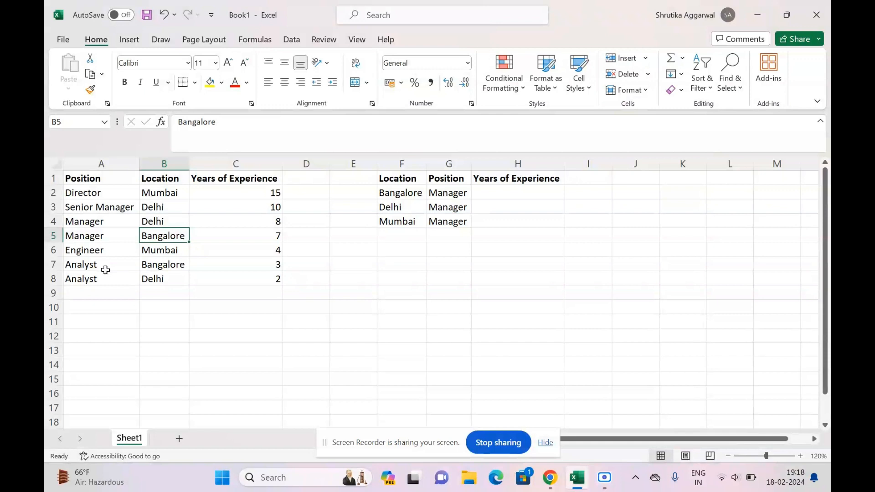
{"action": "left_click_drag", "start_coordinate": [396, 180], "coordinate": [515, 225]}
{"action": "left_click", "coordinate": [515, 225]}
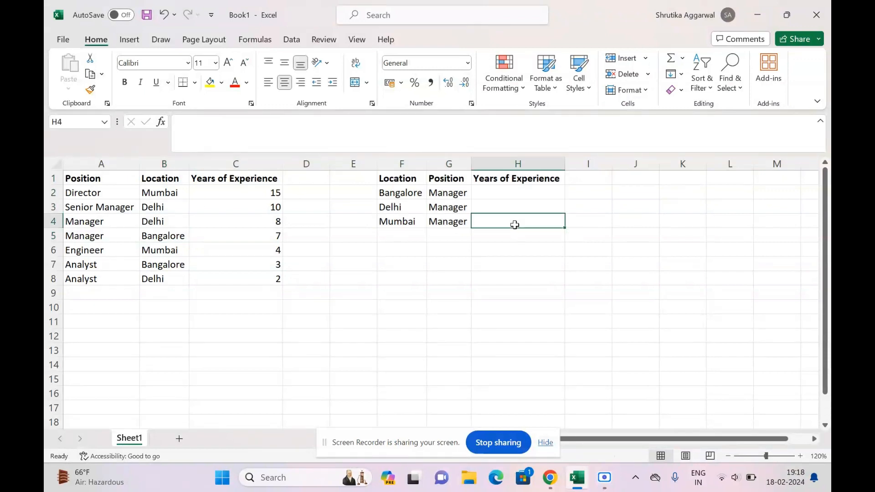
{"action": "left_click", "coordinate": [450, 194]}
{"action": "left_click", "coordinate": [418, 191]}
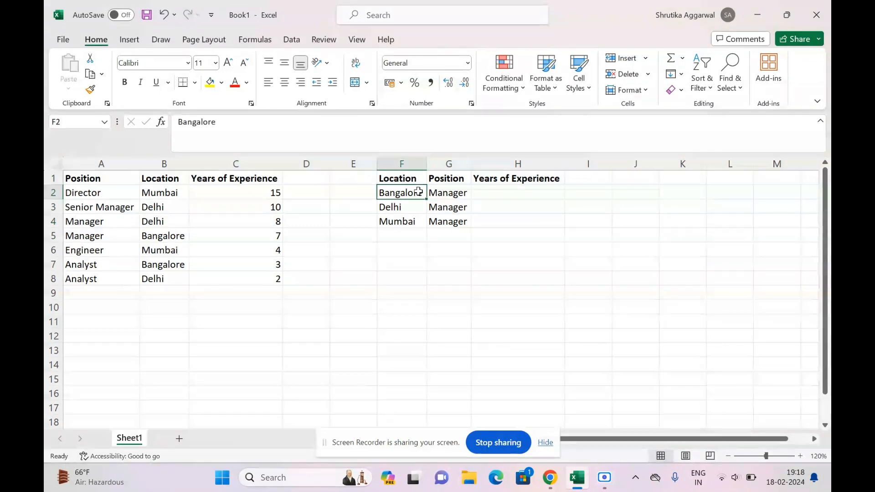
{"action": "key", "text": "Down"}
{"action": "key", "text": "Down"}
{"action": "left_click", "coordinate": [514, 187]}
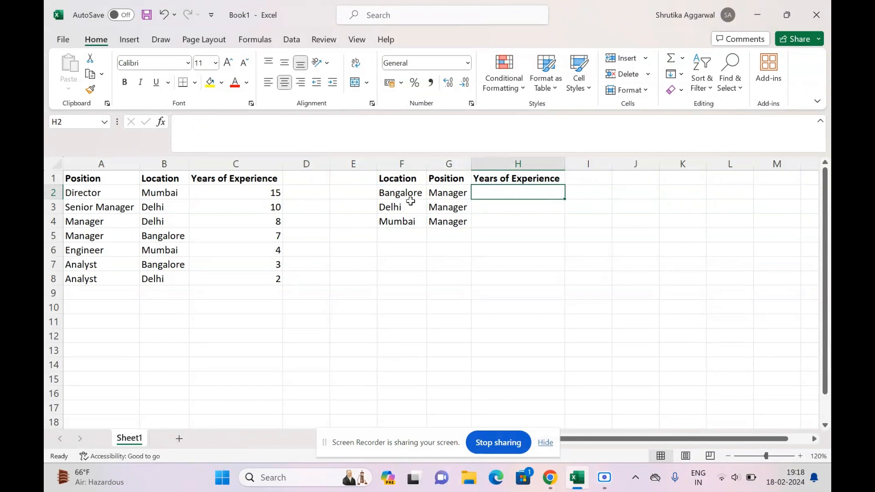
{"action": "left_click", "coordinate": [408, 195]}
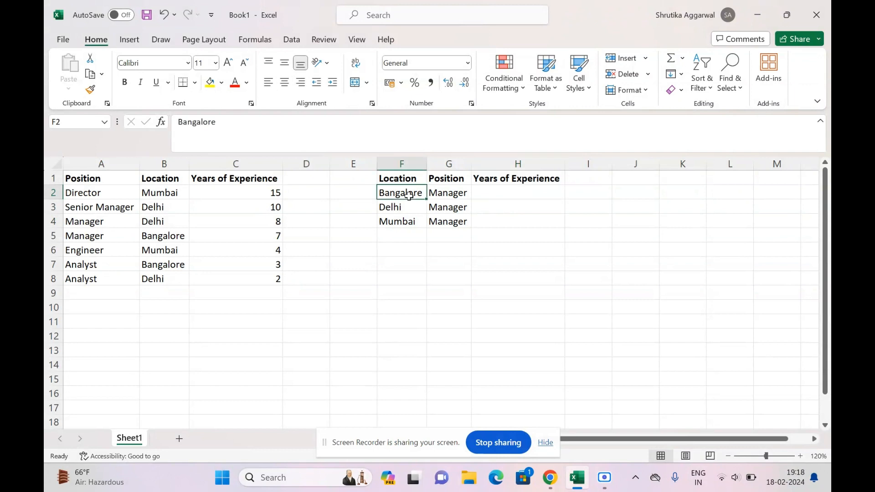
{"action": "key", "text": "Right"}
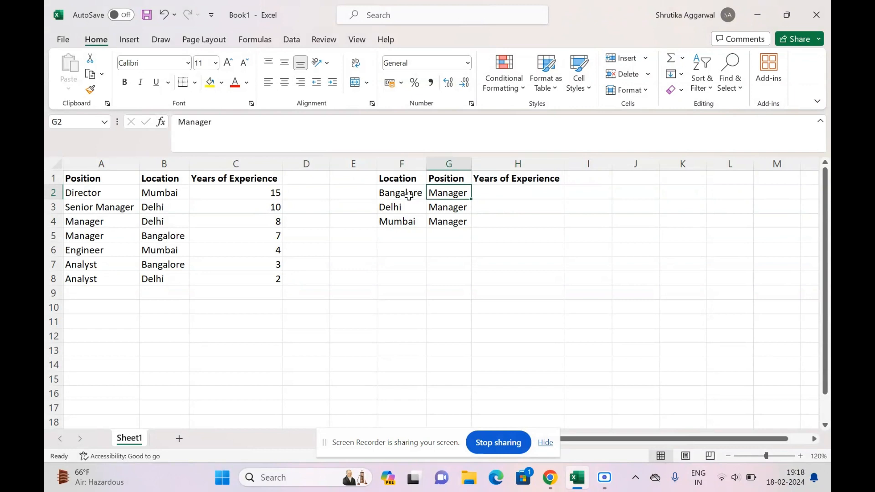
Start an XLOOKUP formula in H2 with lookup value 1 and the location condition (F2=B:B) as the lookup array
{"action": "key", "text": "Right"}
{"action": "type", "text": "=x"}
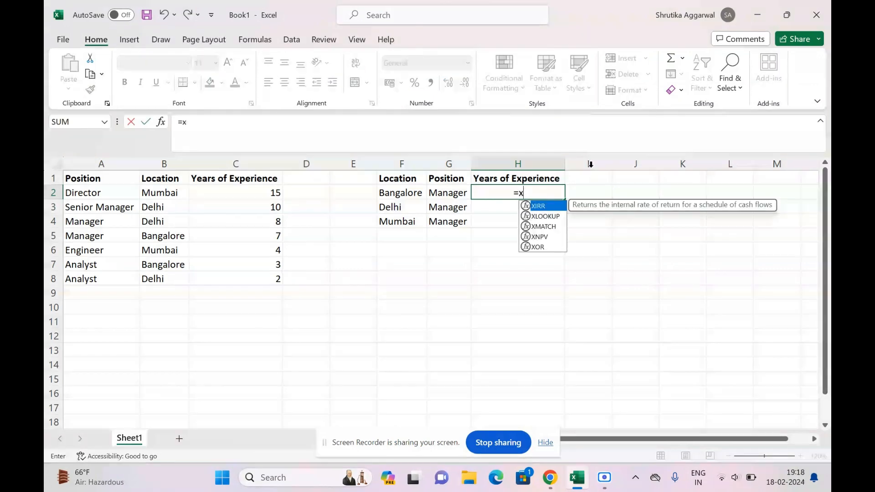
{"action": "double_click", "coordinate": [547, 217]}
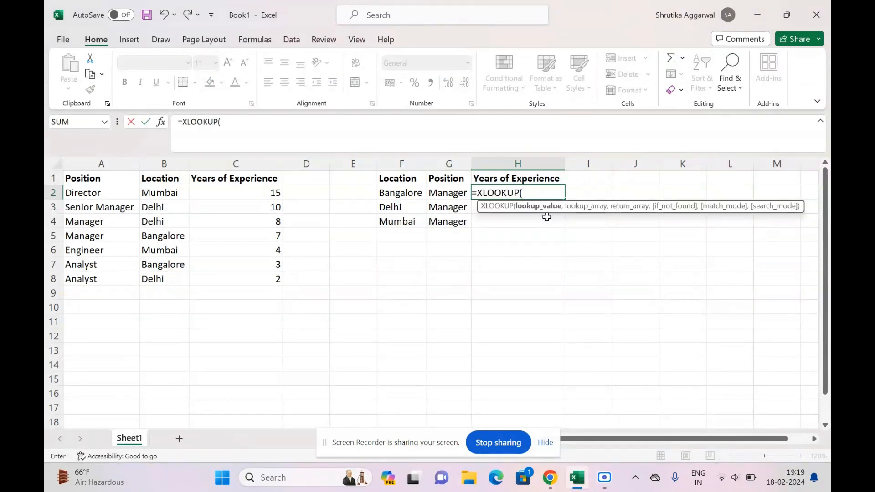
{"action": "type", "text": "1,("}
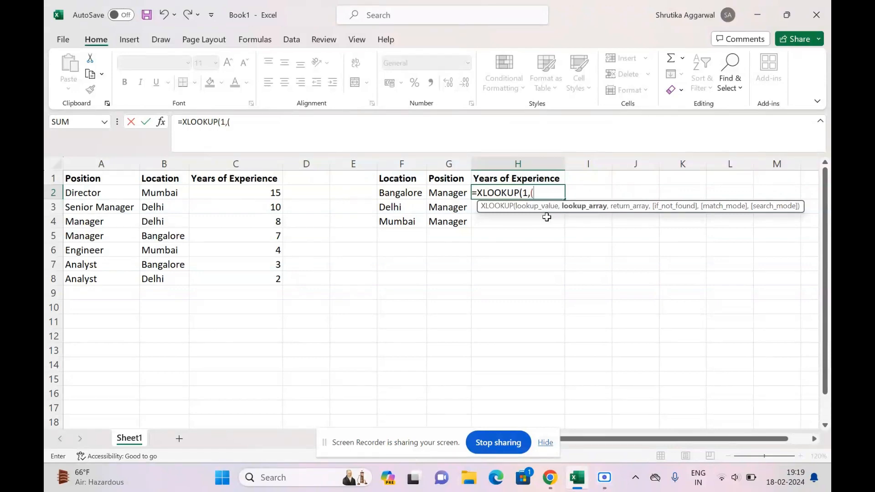
{"action": "left_click", "coordinate": [405, 195]}
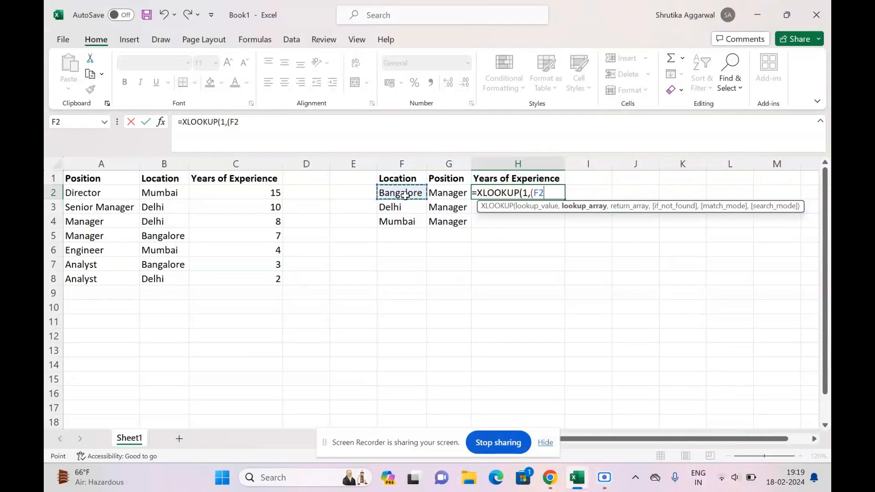
{"action": "type", "text": "="}
{"action": "left_click", "coordinate": [170, 156]}
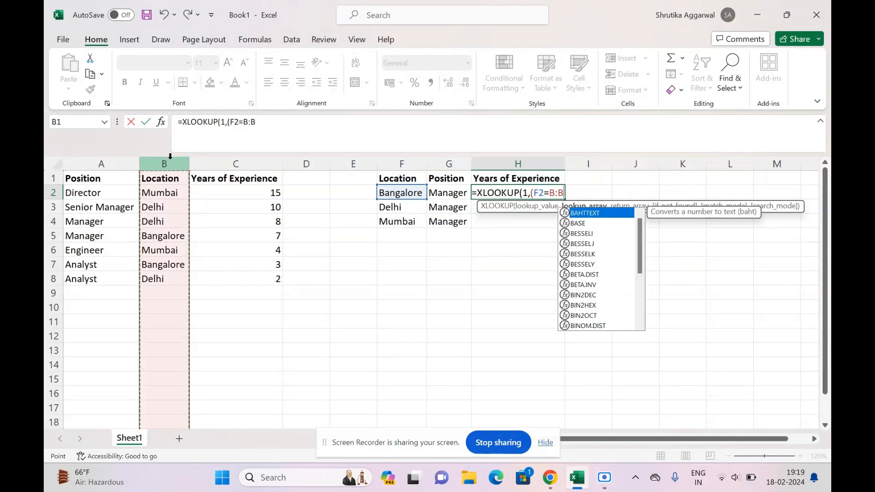
{"action": "type", "text": ")"}
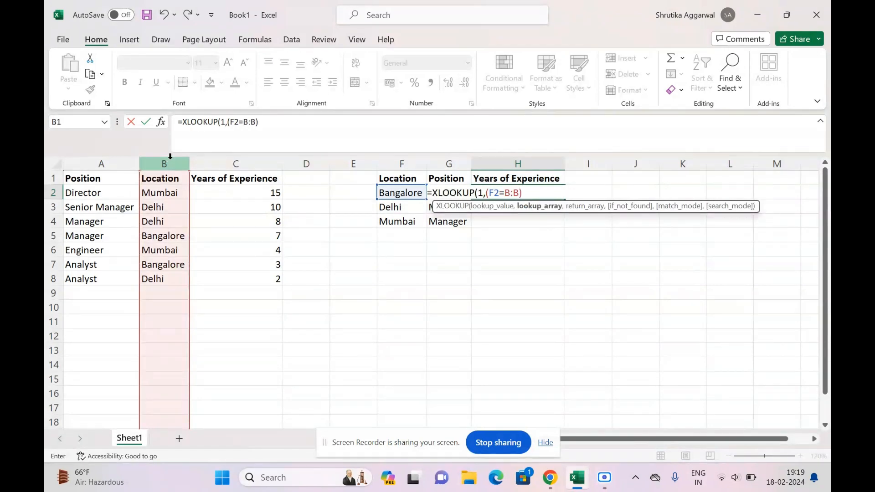
Multiply the location condition in the H2 formula by the position condition (G2=A:A)
{"action": "type", "text": "*"}
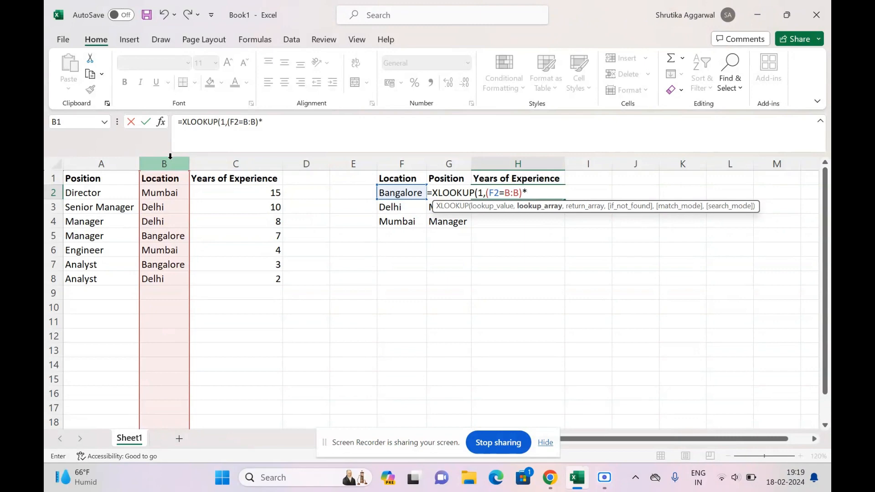
{"action": "type", "text": "("}
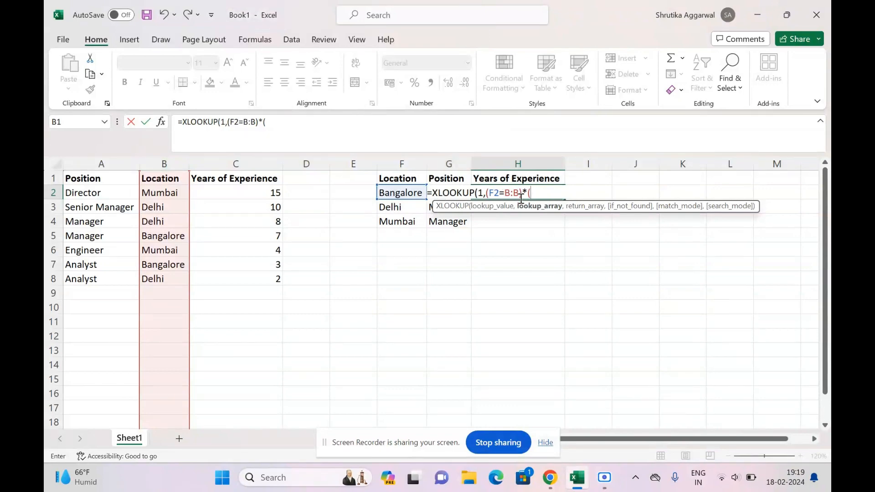
{"action": "left_click", "coordinate": [429, 194]}
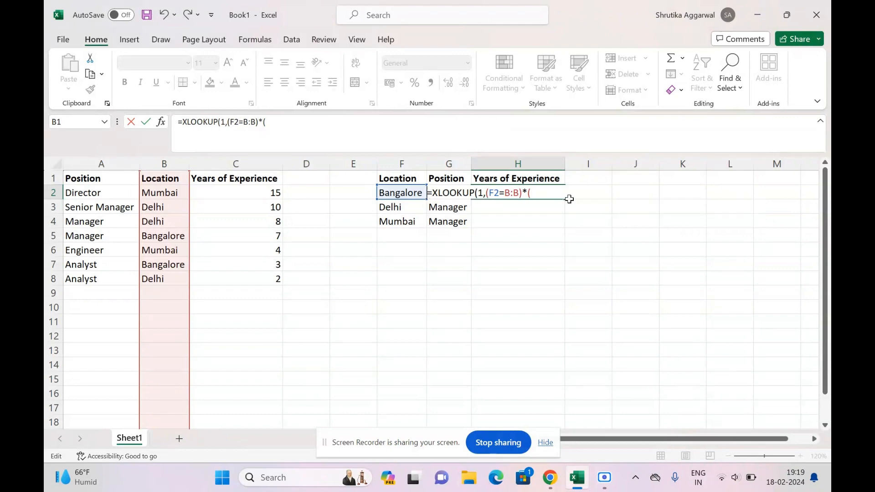
{"action": "left_click", "coordinate": [562, 192]}
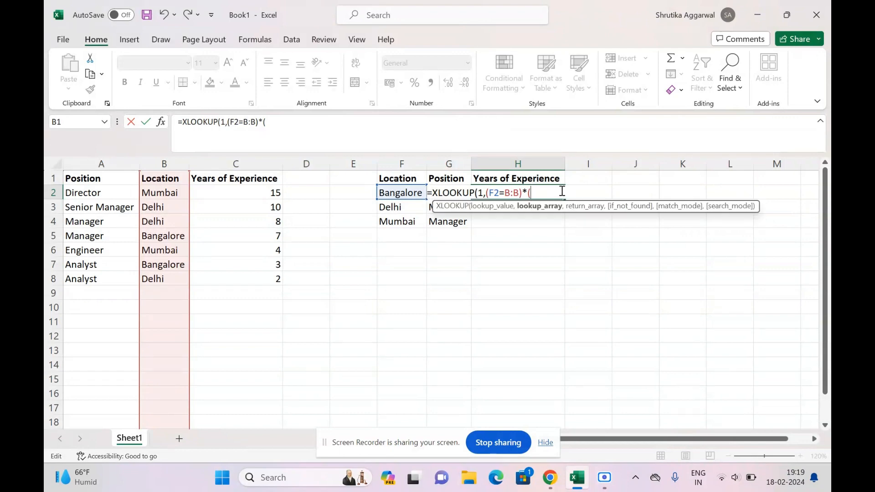
{"action": "type", "text": "g2"}
{"action": "key", "text": "BackSpace"}
{"action": "key", "text": "BackSpace"}
{"action": "key", "text": "Caps_Lock"}
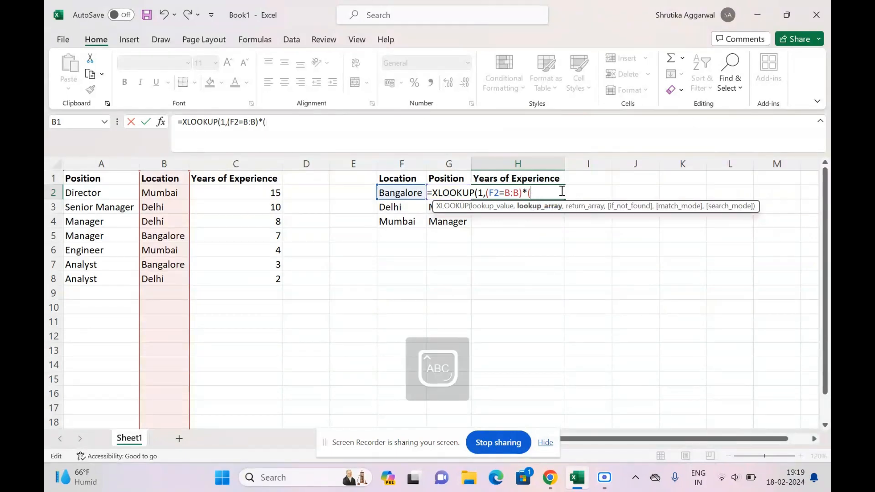
{"action": "type", "text": "G2="}
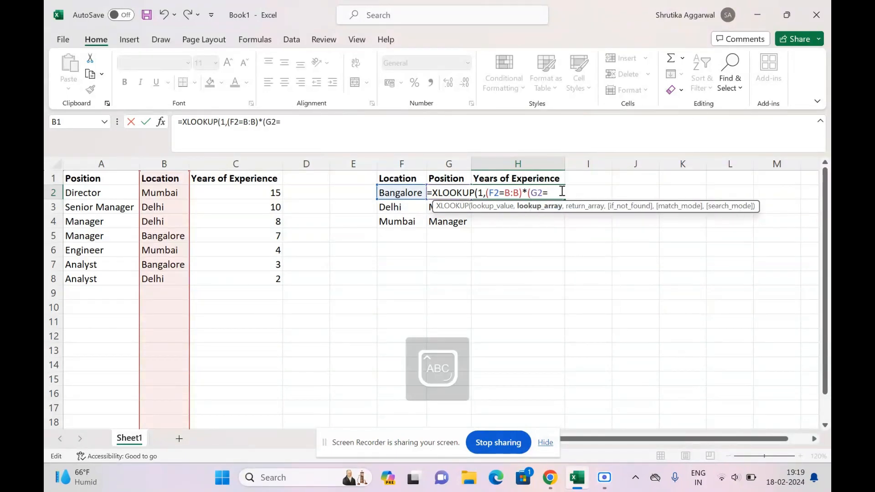
{"action": "left_click", "coordinate": [126, 165]}
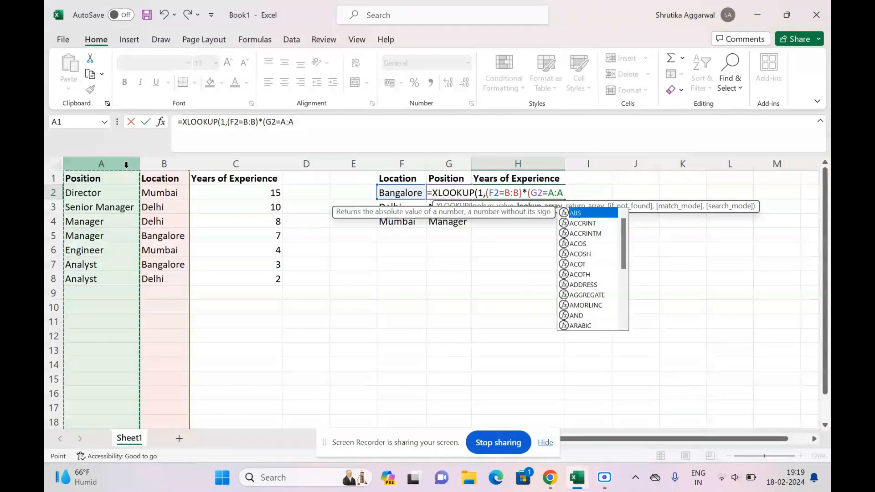
{"action": "type", "text": ")"}
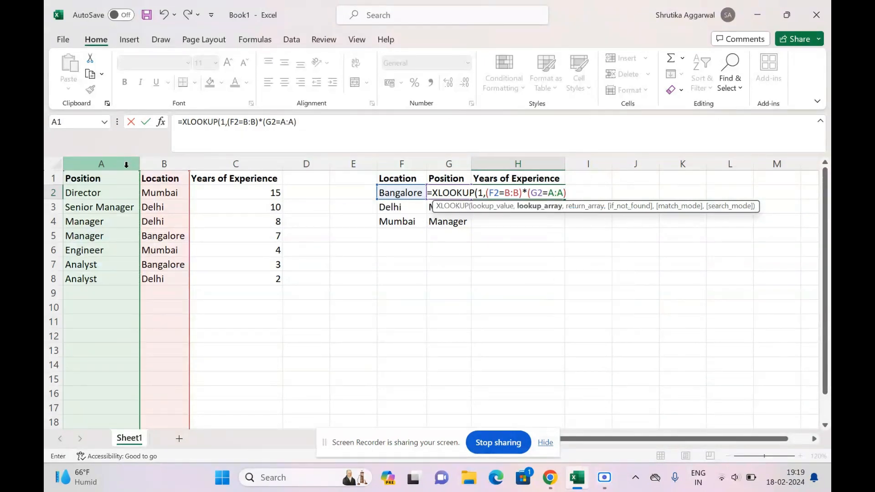
Complete the H2 formula with return array C:C and the if-not-found text "Not Found", and enter it
{"action": "type", "text": ","}
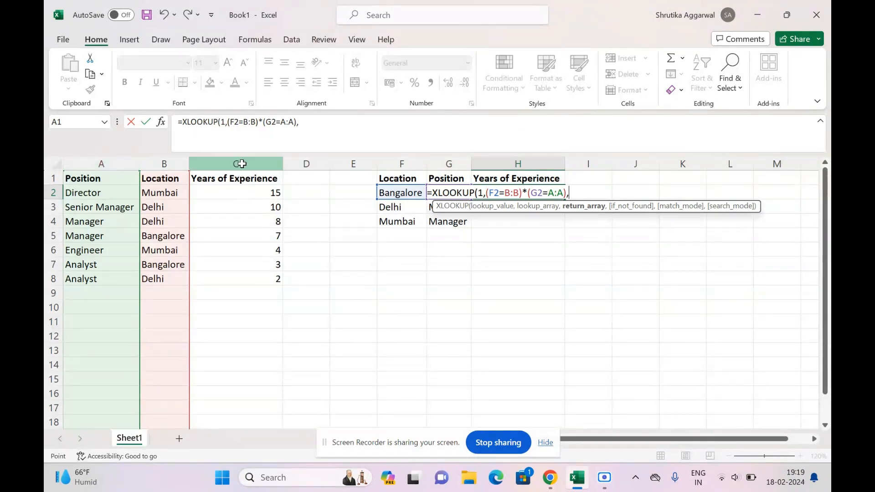
{"action": "left_click", "coordinate": [241, 162]}
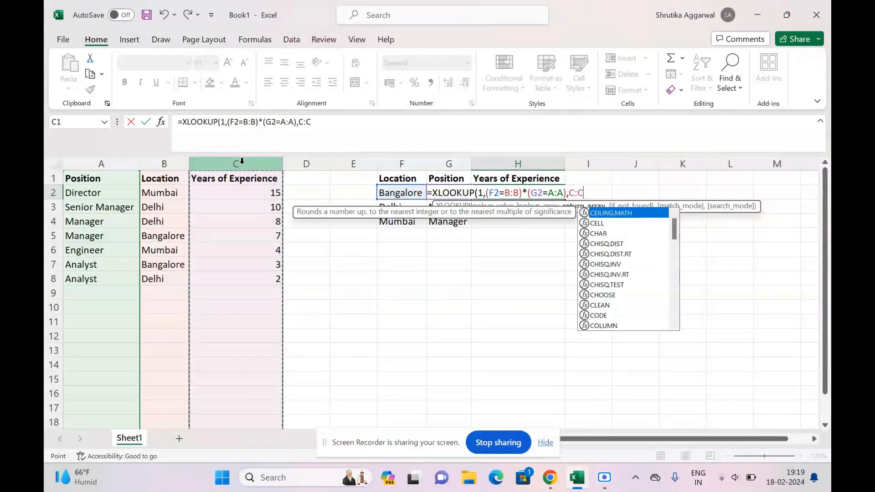
{"action": "type", "text": ","}
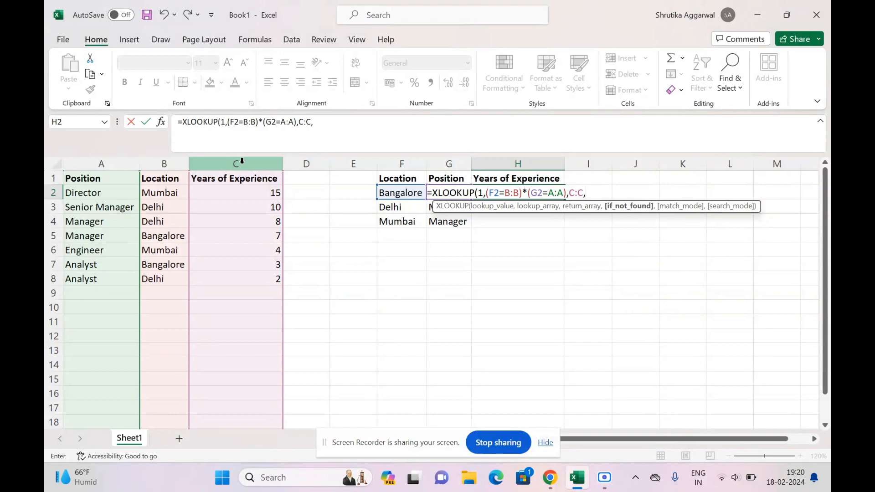
{"action": "type", "text": "\"Not F"}
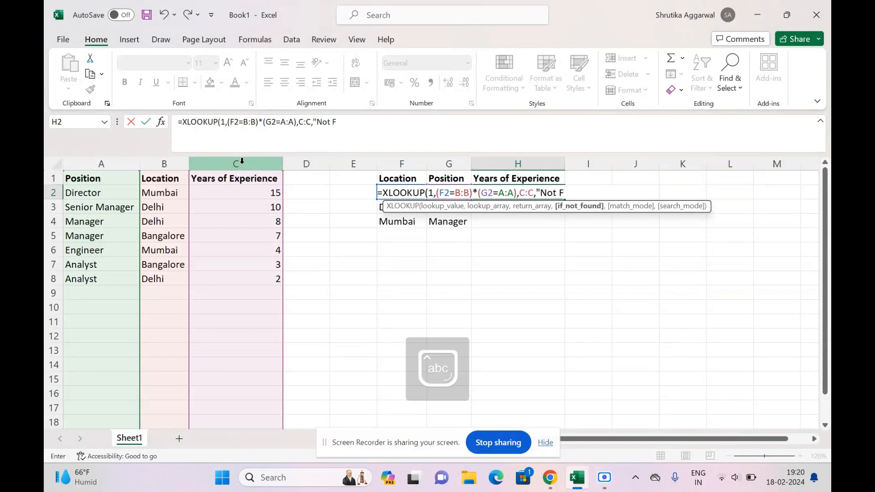
{"action": "type", "text": "ound"}
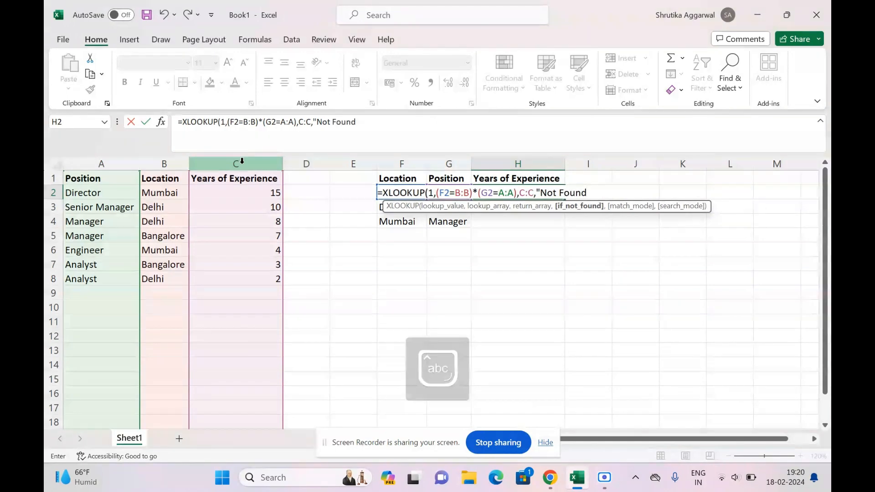
{"action": "type", "text": "\")"}
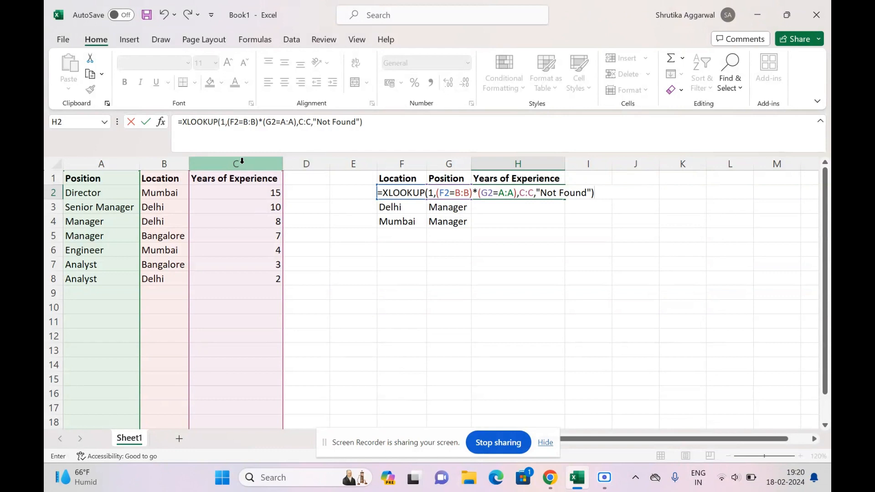
{"action": "key", "text": "Return"}
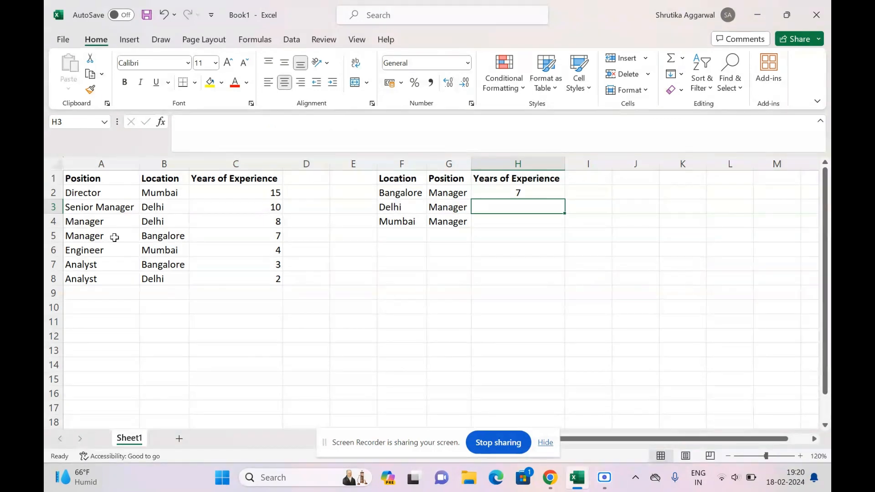
Check the Bangalore Manager row in the source table and fill the H2 formula down through H4
{"action": "left_click_drag", "start_coordinate": [114, 236], "coordinate": [253, 237]}
{"action": "left_click", "coordinate": [501, 193]}
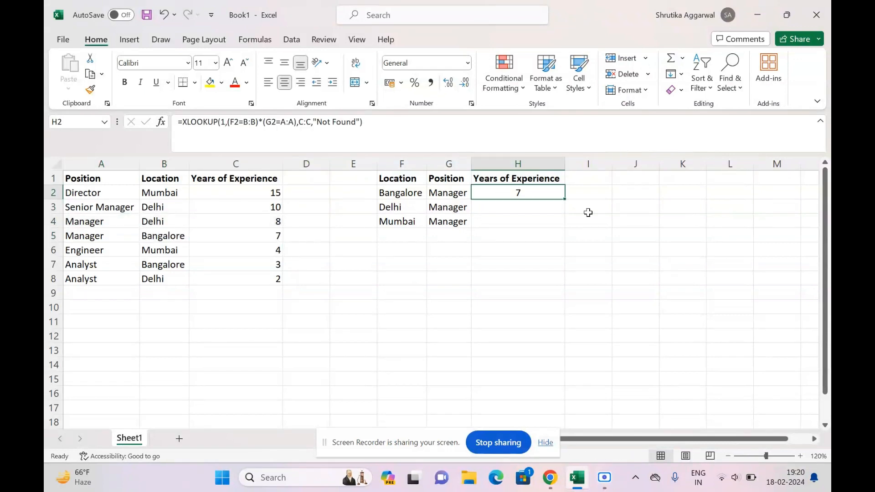
{"action": "left_click_drag", "start_coordinate": [565, 200], "coordinate": [559, 227]}
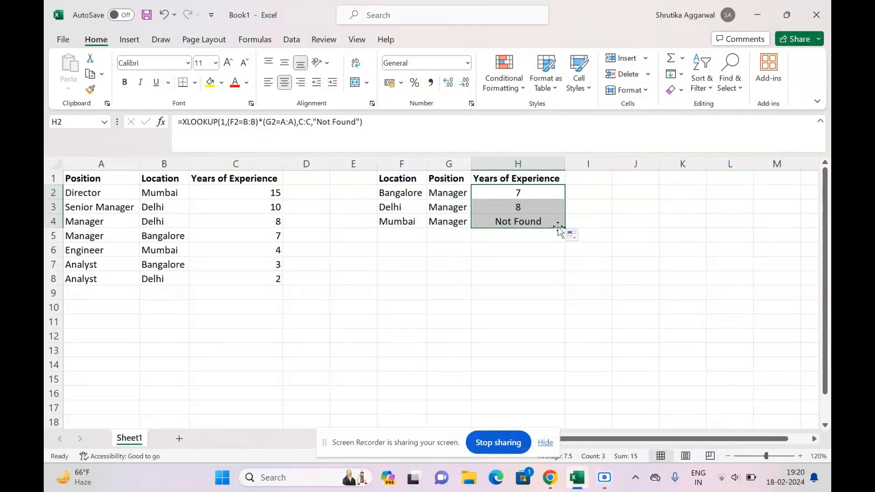
Compare the Delhi and Mumbai Manager lookup results with the matching rows of the source table
{"action": "left_click", "coordinate": [407, 222]}
{"action": "left_click", "coordinate": [406, 209]}
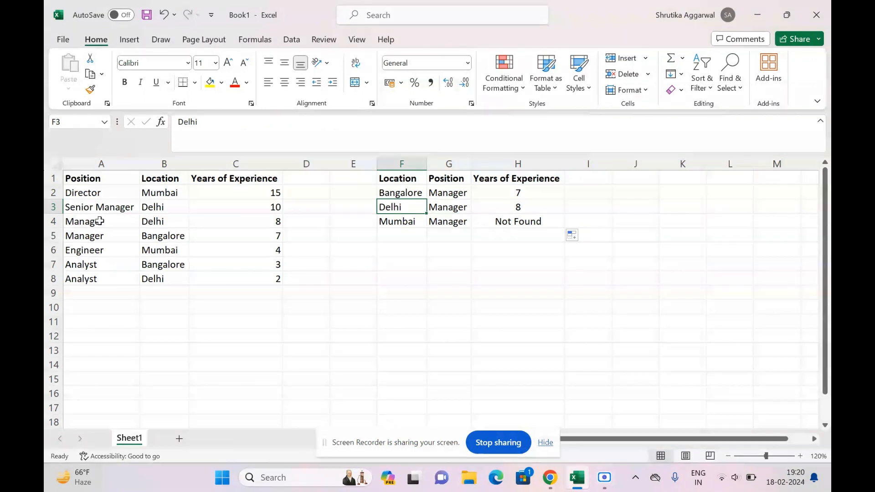
{"action": "left_click_drag", "start_coordinate": [97, 222], "coordinate": [255, 224]}
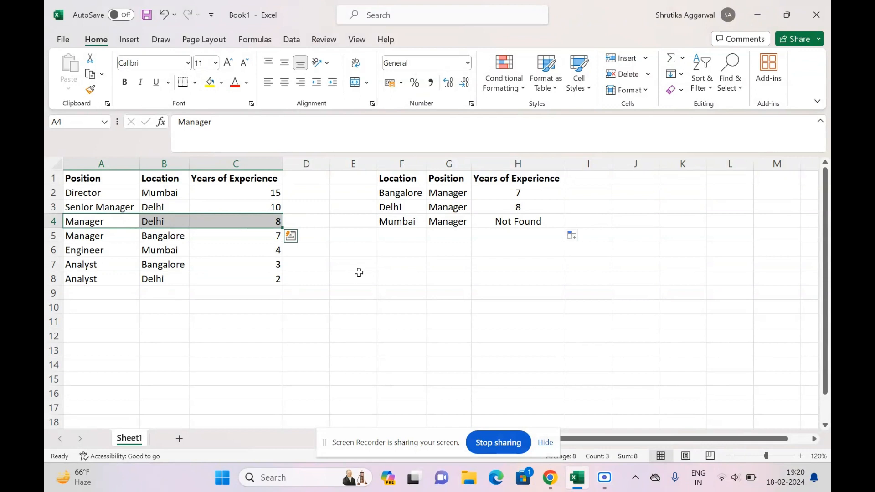
{"action": "left_click", "coordinate": [445, 221]}
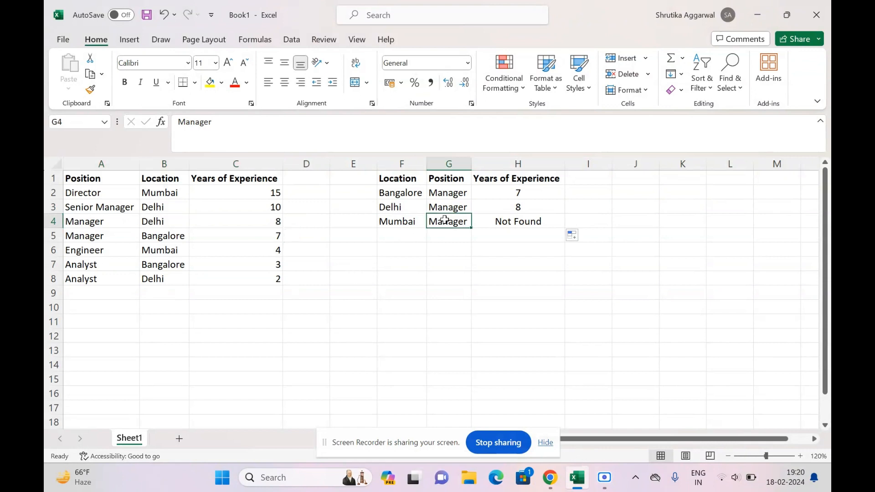
{"action": "left_click", "coordinate": [505, 232]}
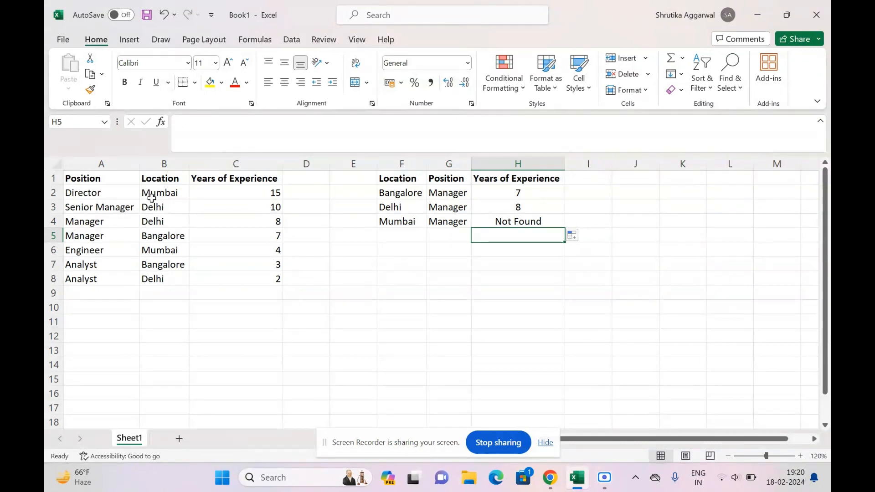
{"action": "left_click_drag", "start_coordinate": [110, 223], "coordinate": [179, 239]}
Open the XLOOKUP formula in H4 and highlight its full text for review
{"action": "left_click", "coordinate": [493, 222]}
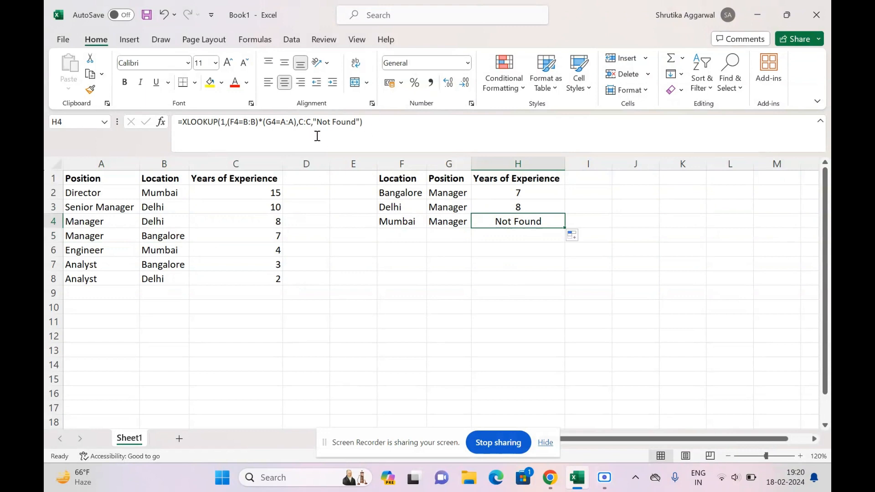
{"action": "left_click", "coordinate": [380, 123]}
{"action": "left_click_drag", "start_coordinate": [381, 123], "coordinate": [176, 122]}
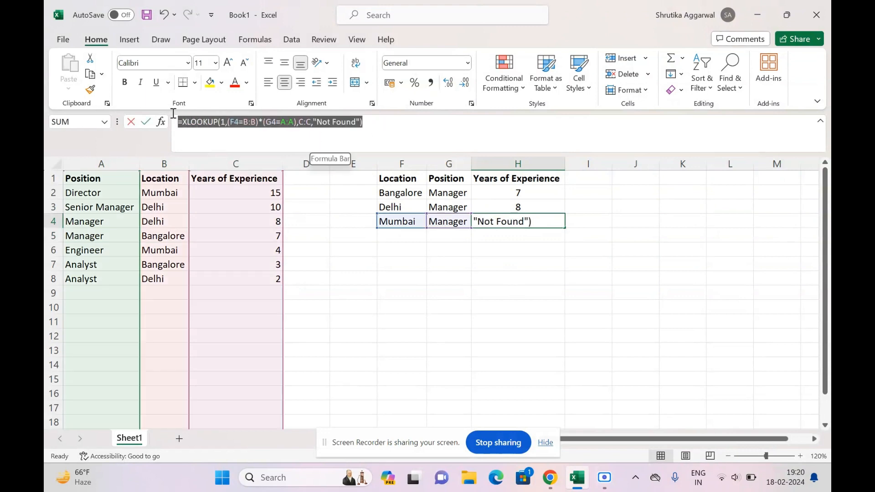